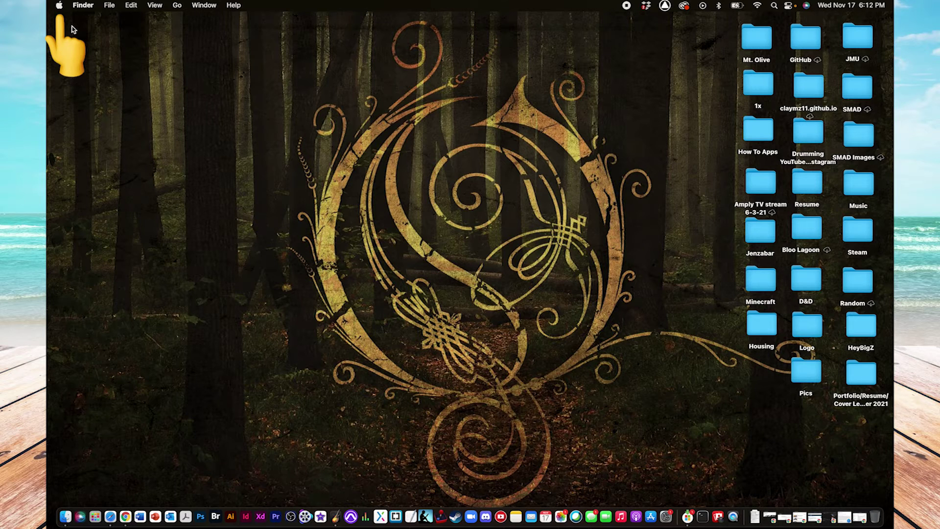
- Open the Displays pane of System Preferences from the Apple menu
click(59, 7)
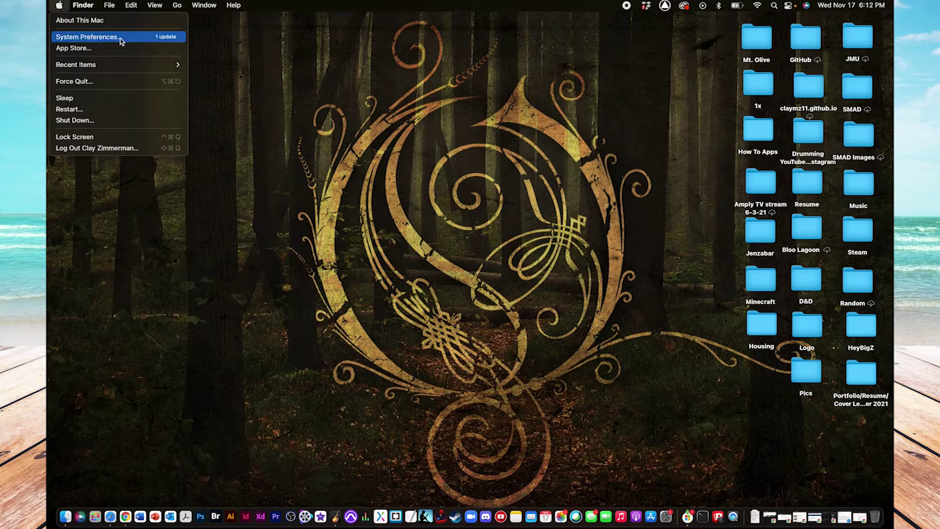
click(141, 38)
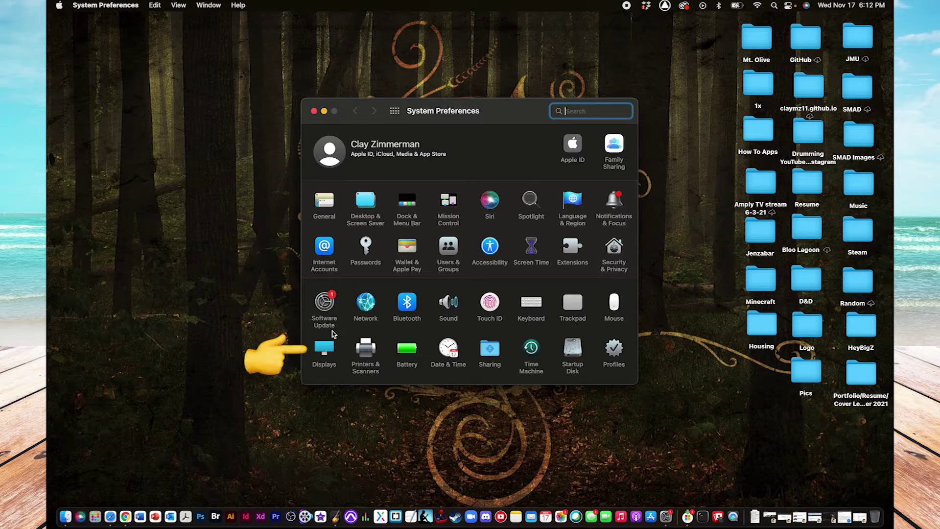
click(334, 364)
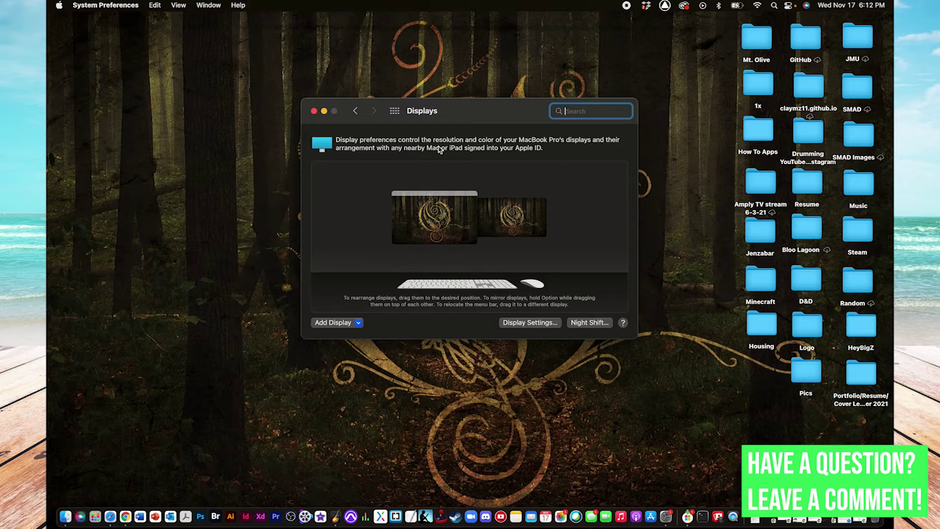
- Identify the thumbnails: Built-in Retina Display on the left, STD HDMI TV on the right
click(520, 230)
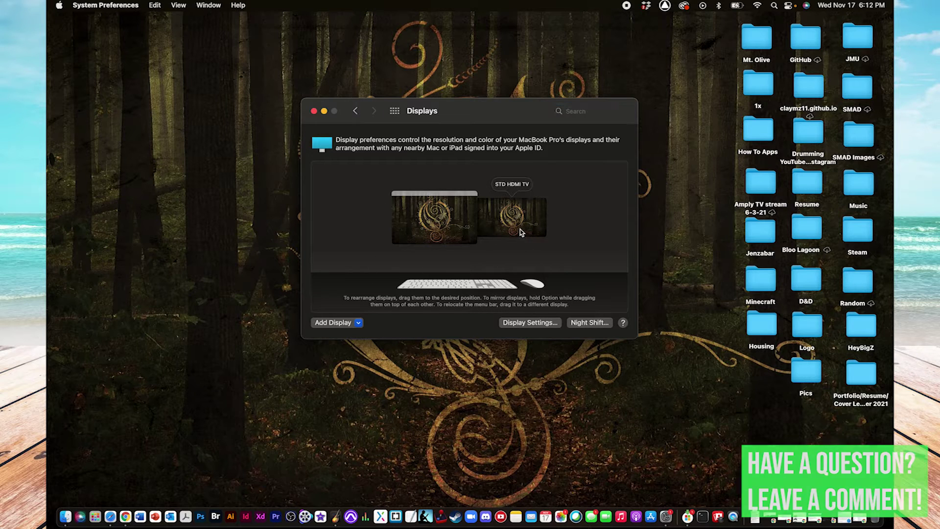
click(504, 175)
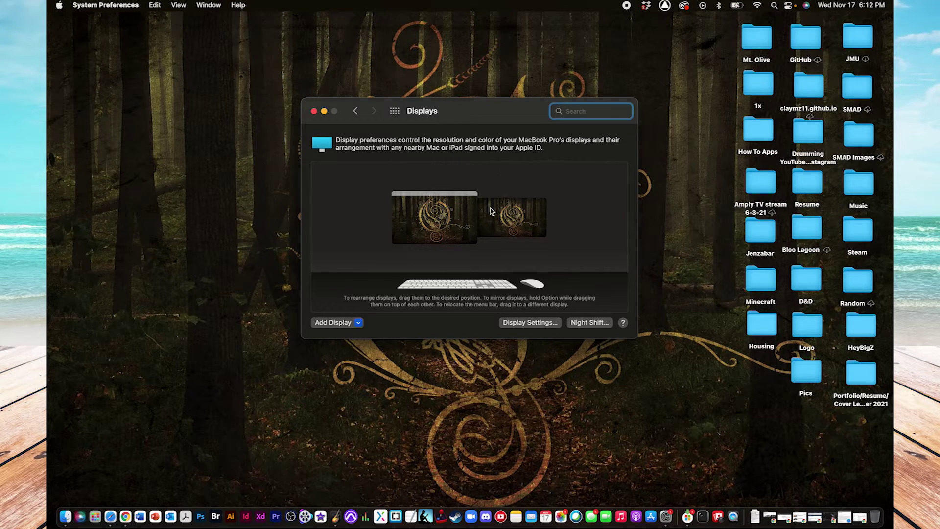
click(516, 210)
click(428, 215)
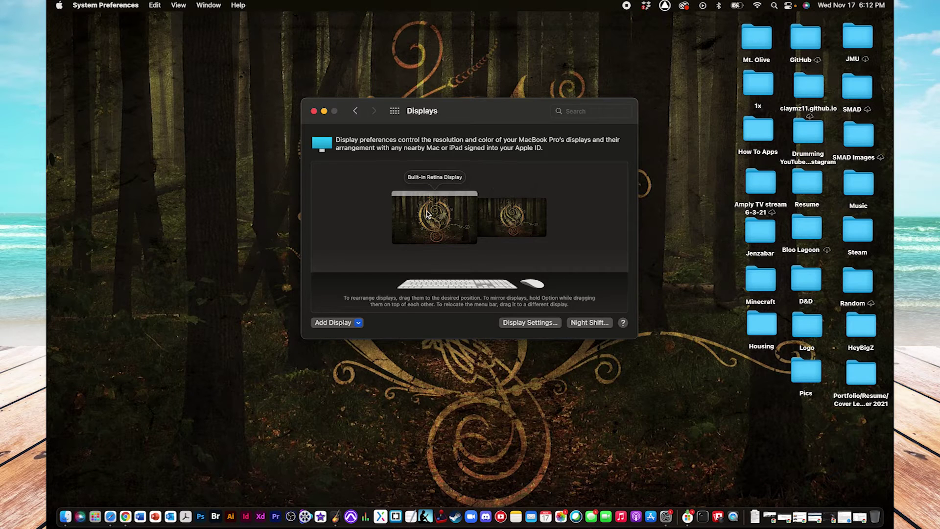
key(super+f)
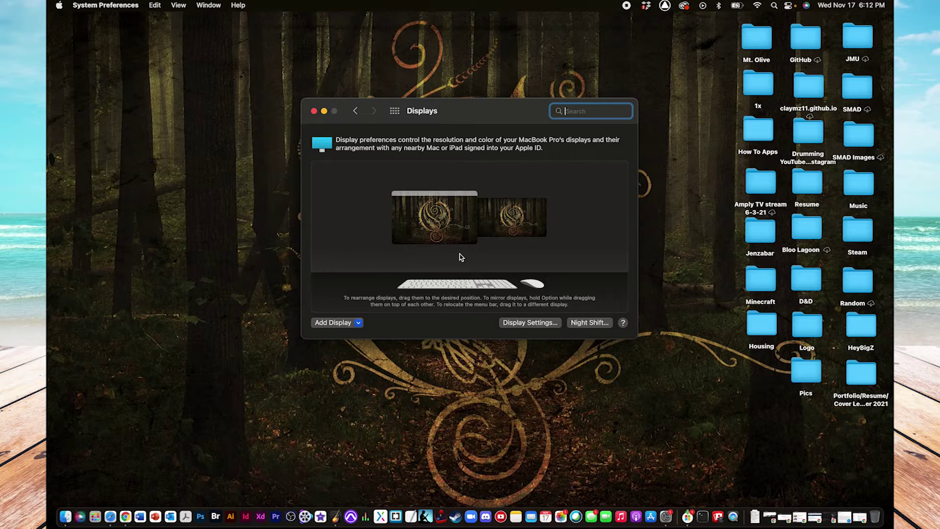
click(509, 227)
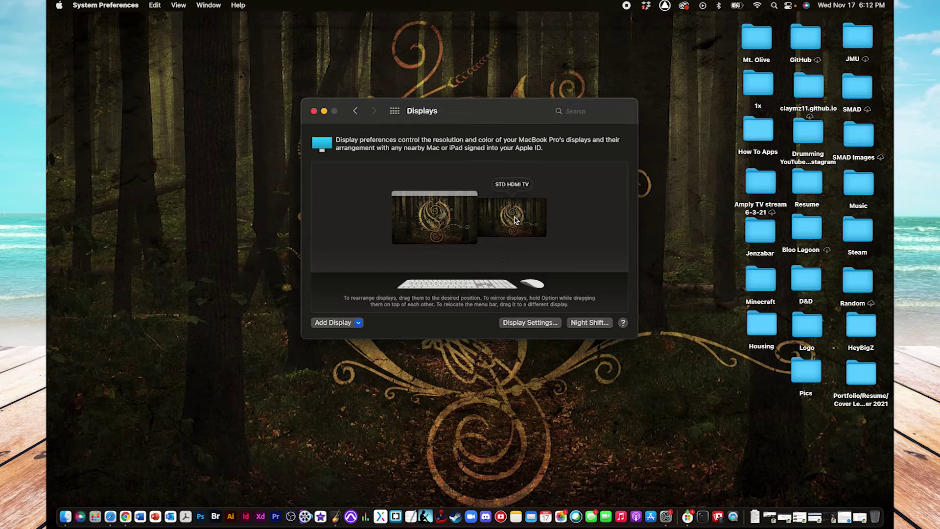
click(517, 222)
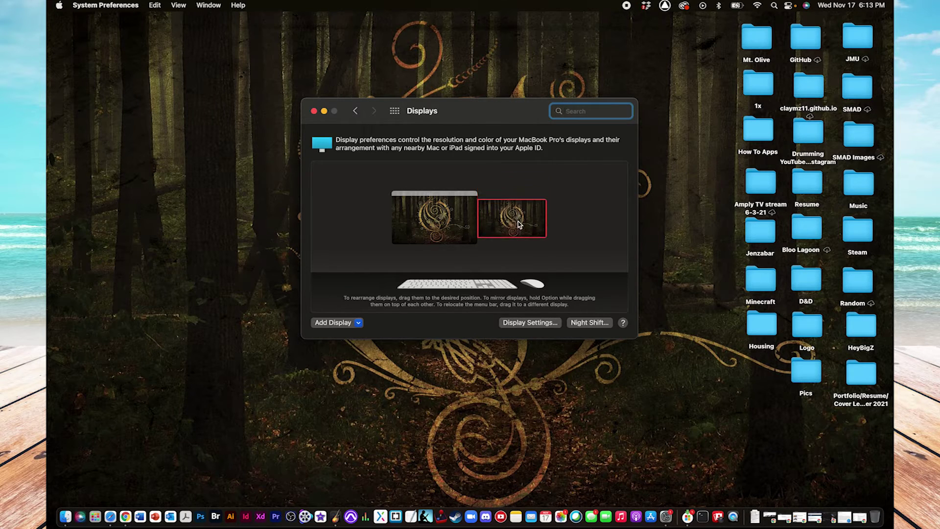
drag(518, 224, 453, 177)
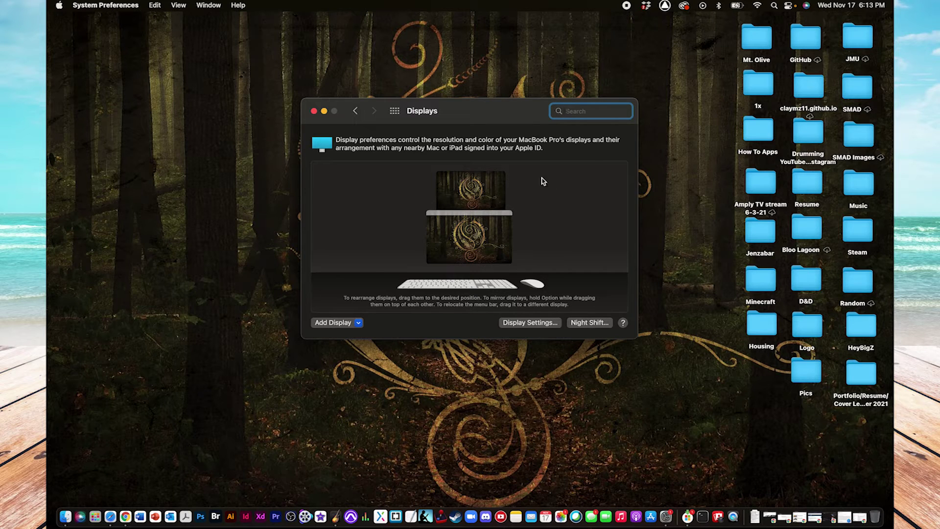
click(452, 189)
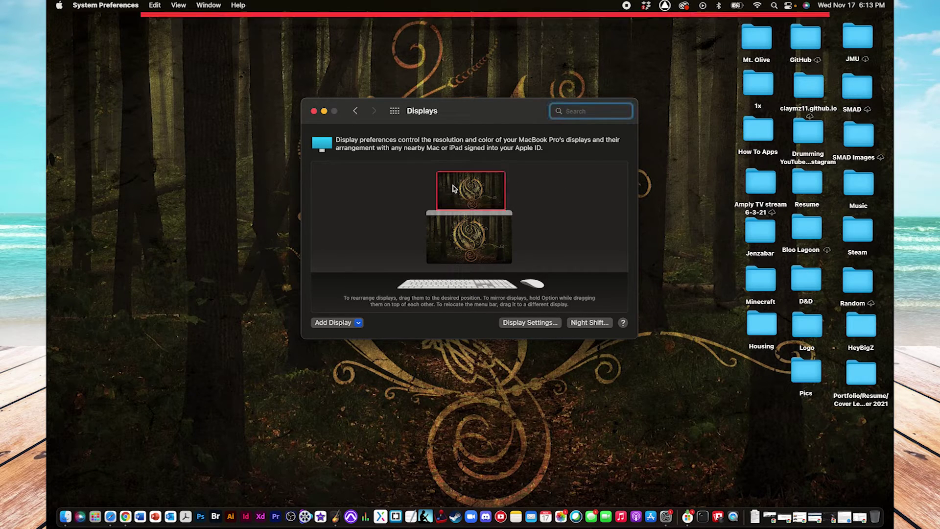
drag(453, 188, 527, 235)
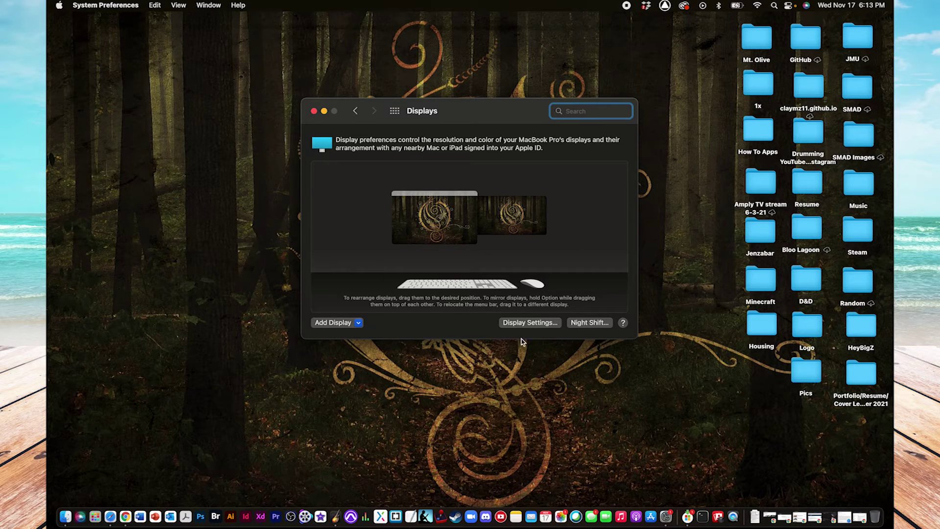
click(549, 326)
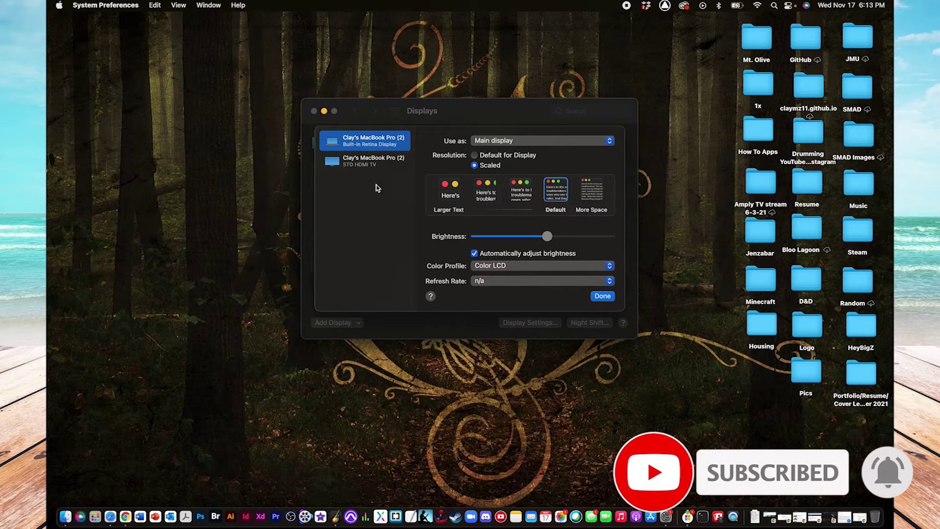
- Select the STD HDMI TV and confirm its Use as setting stays Extended display
click(392, 161)
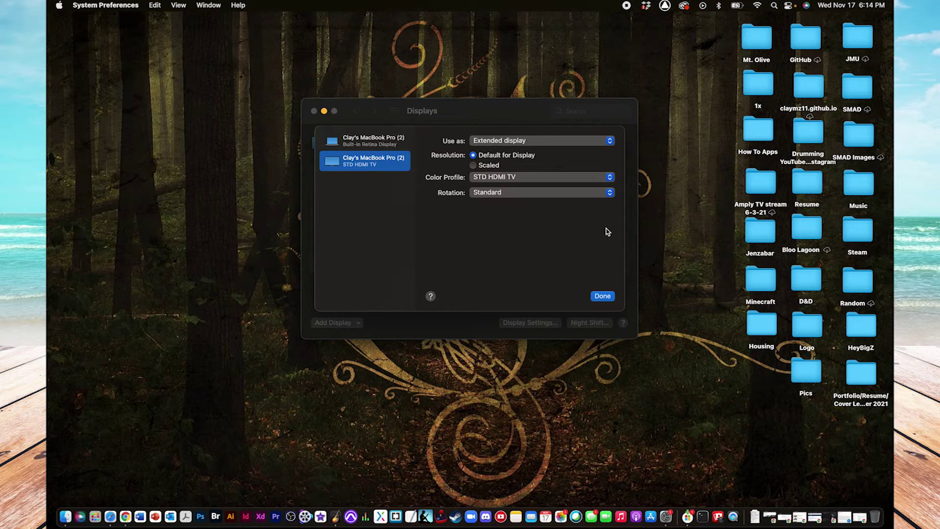
click(609, 141)
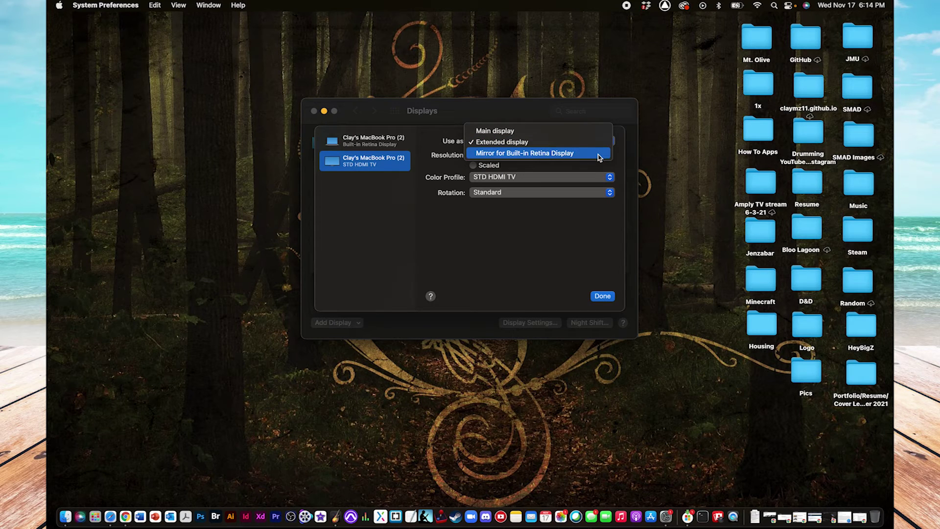
click(624, 162)
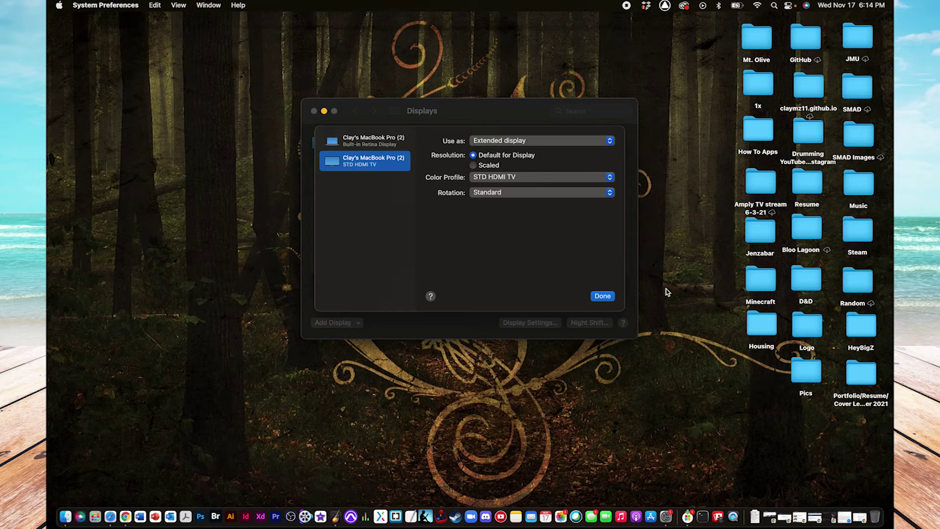
click(610, 141)
click(629, 147)
click(609, 141)
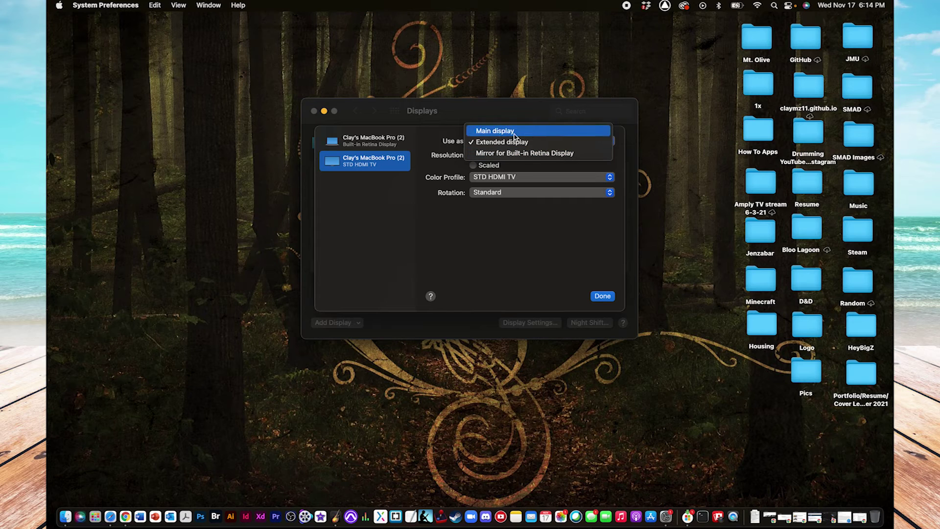
click(560, 241)
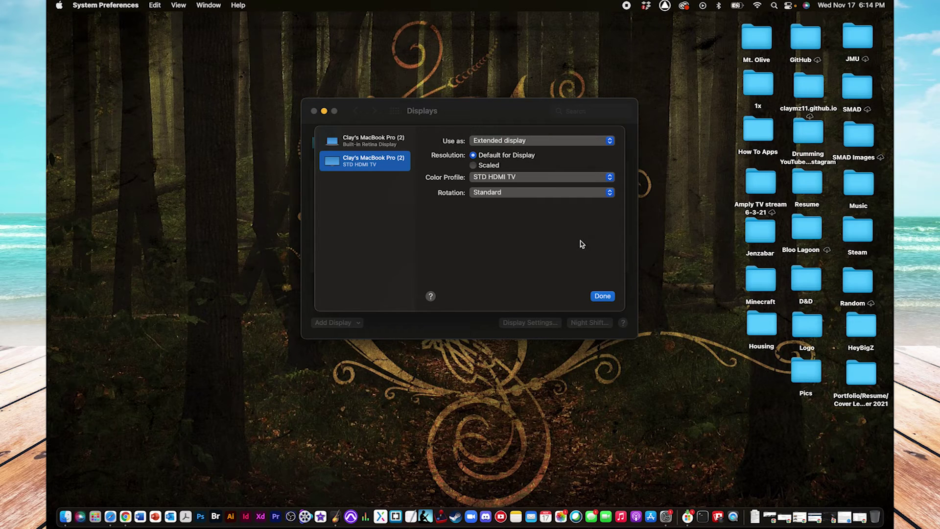
click(473, 165)
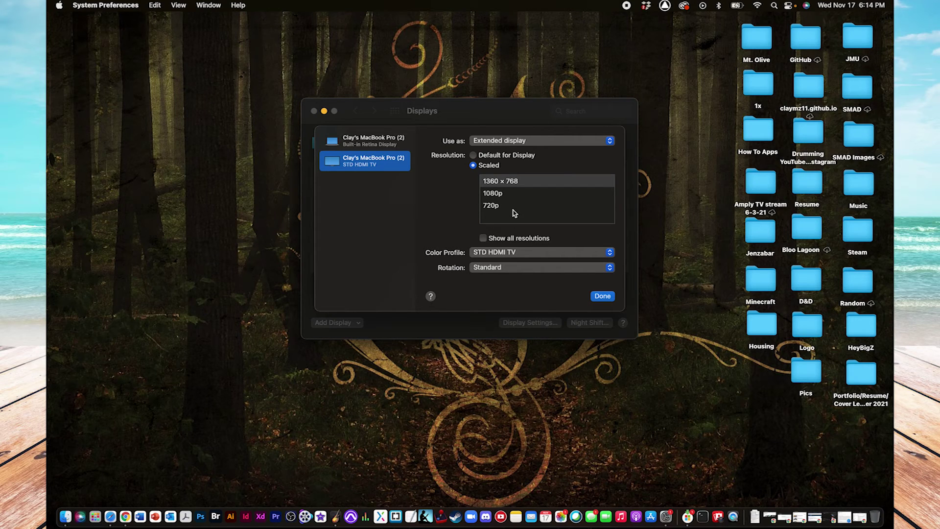
click(473, 155)
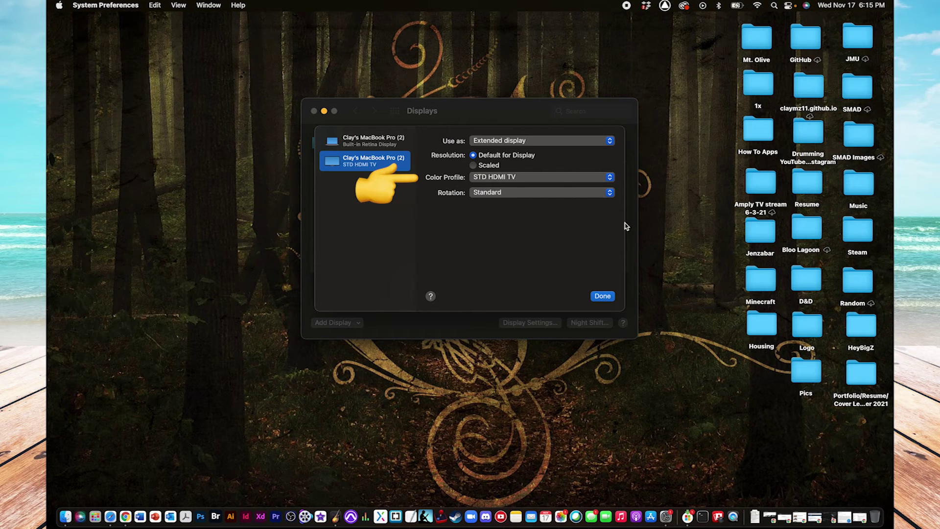
click(610, 178)
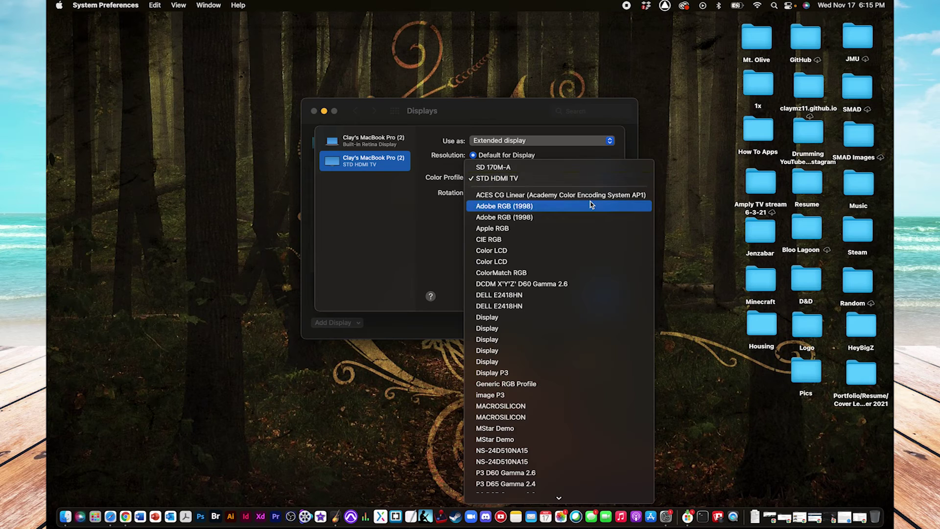
scroll(594, 295, down, 10)
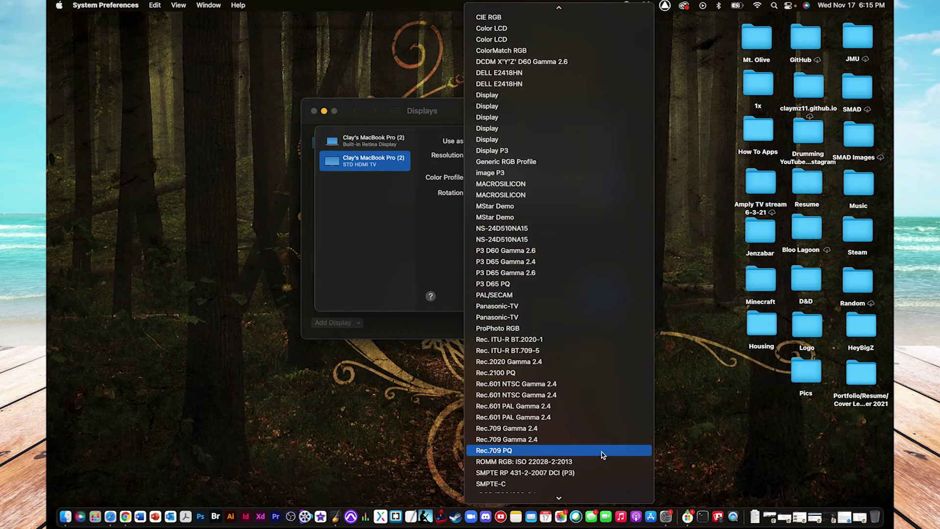
scroll(596, 401, down, 3)
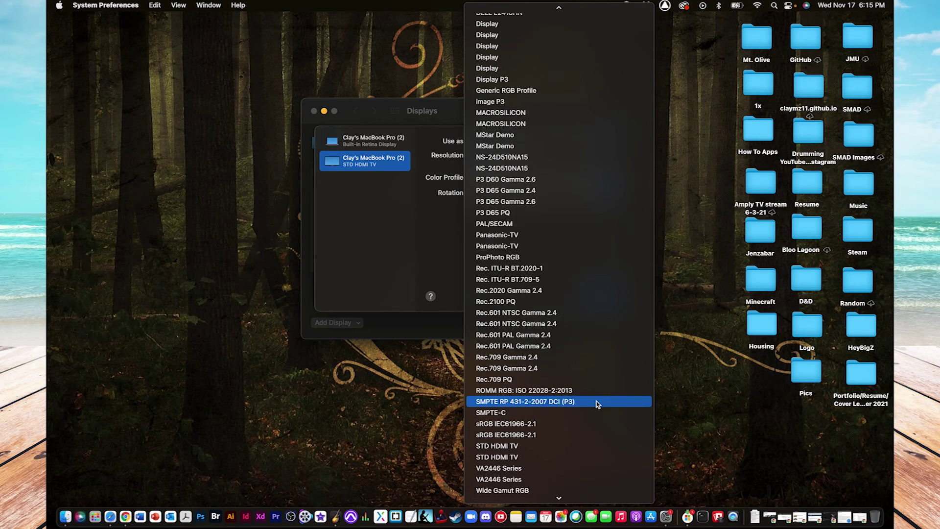
scroll(596, 401, up, 6)
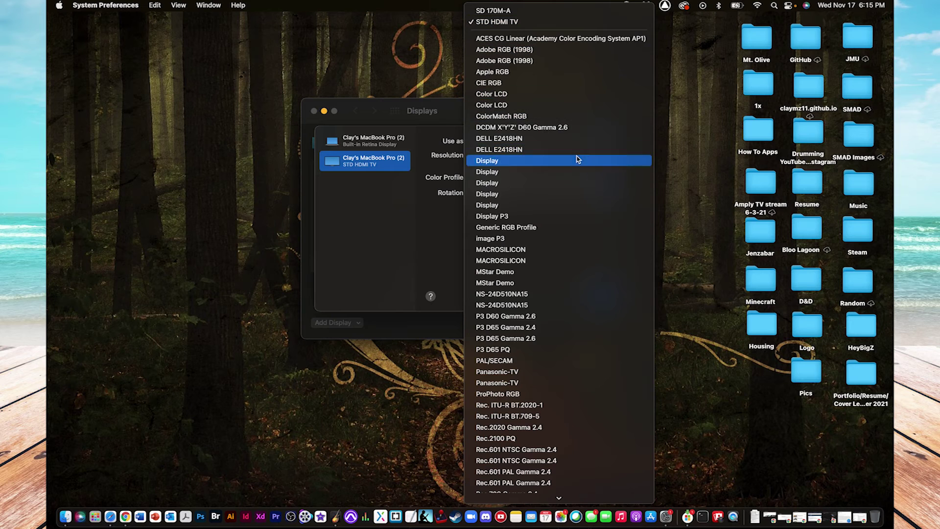
scroll(602, 326, down, 3)
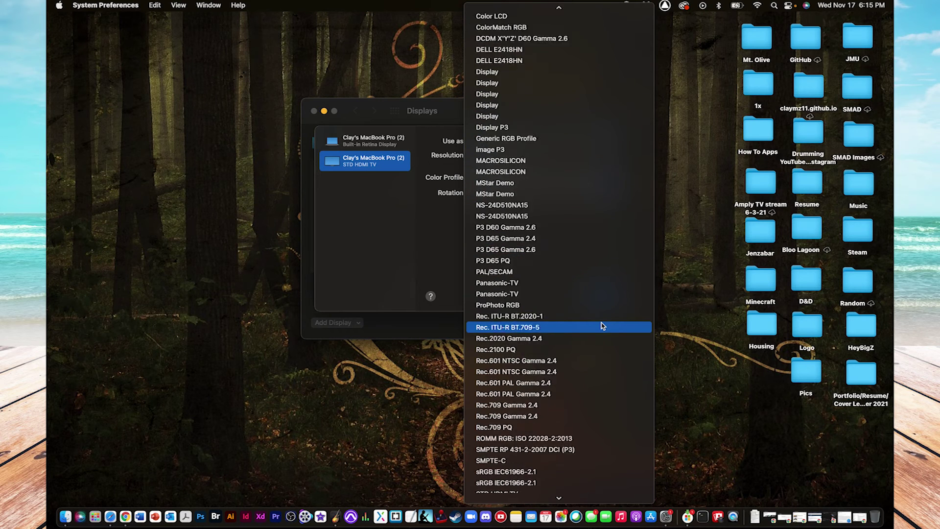
scroll(594, 214, up, 5)
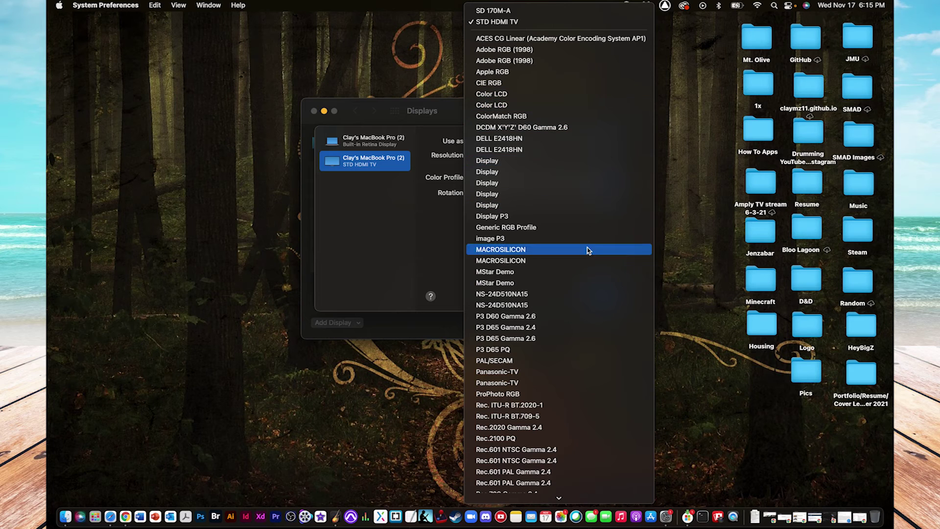
scroll(579, 372, down, 3)
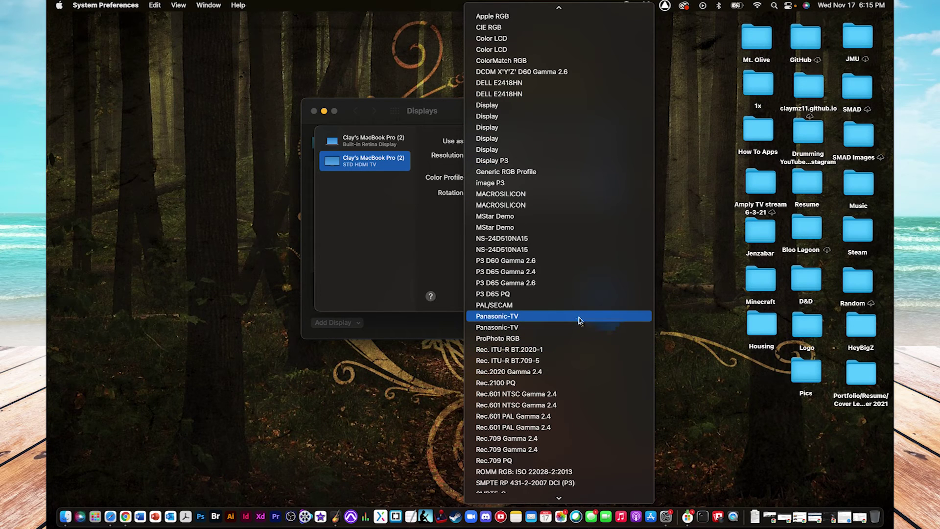
scroll(589, 382, down, 3)
scroll(589, 314, up, 5)
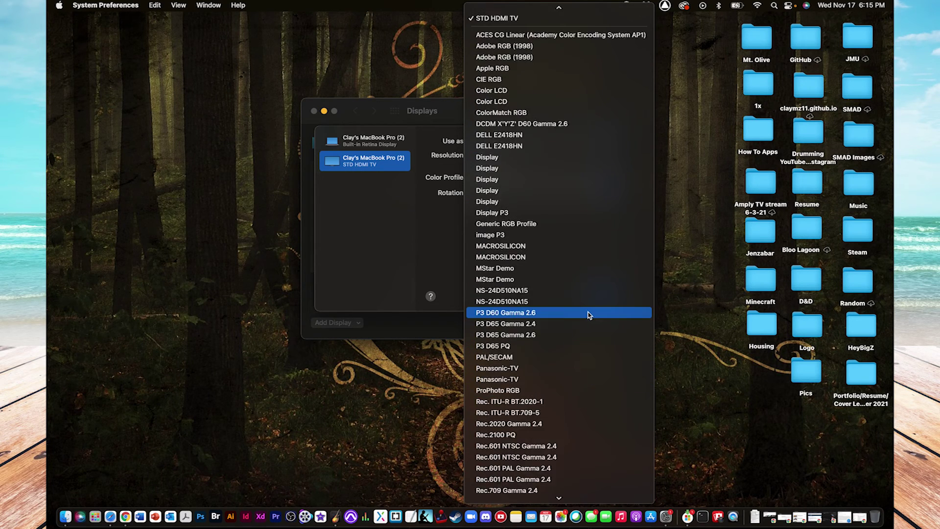
click(441, 239)
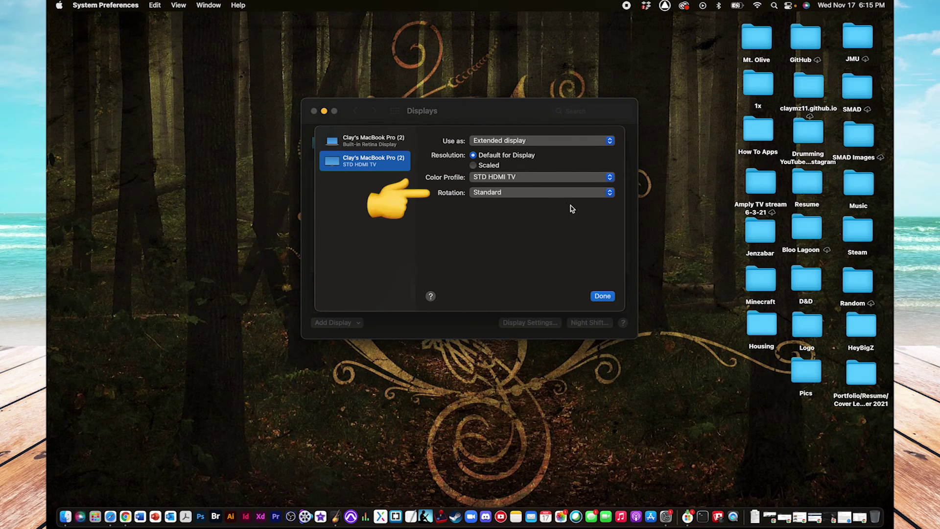
click(608, 194)
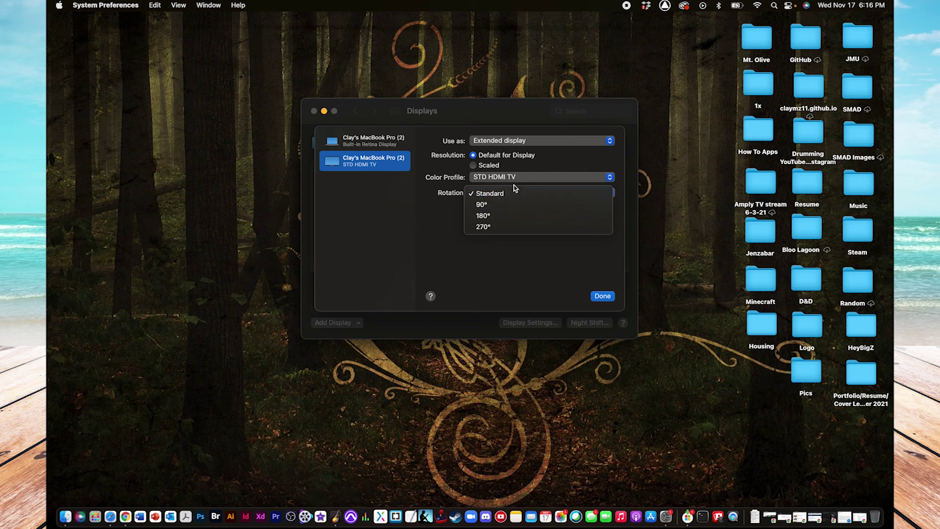
click(494, 195)
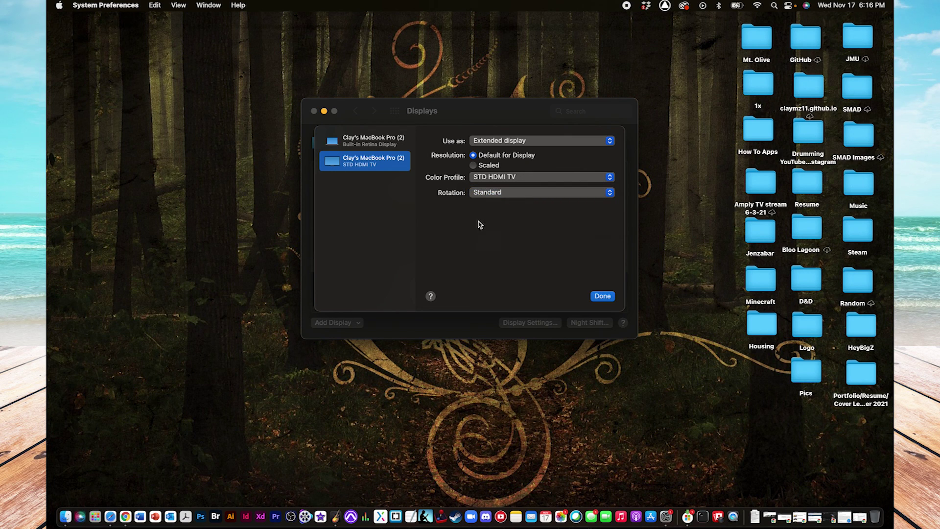